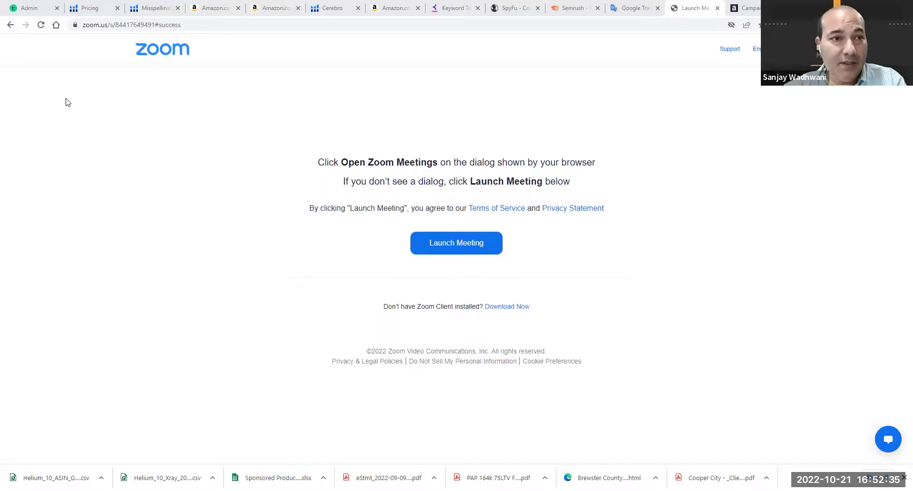
Step: Go to the Amazon results for "silicone bento lunch box" and bring up the Helium 10 extension's list of tools
{"action": "left_click", "coordinate": [36, 14]}
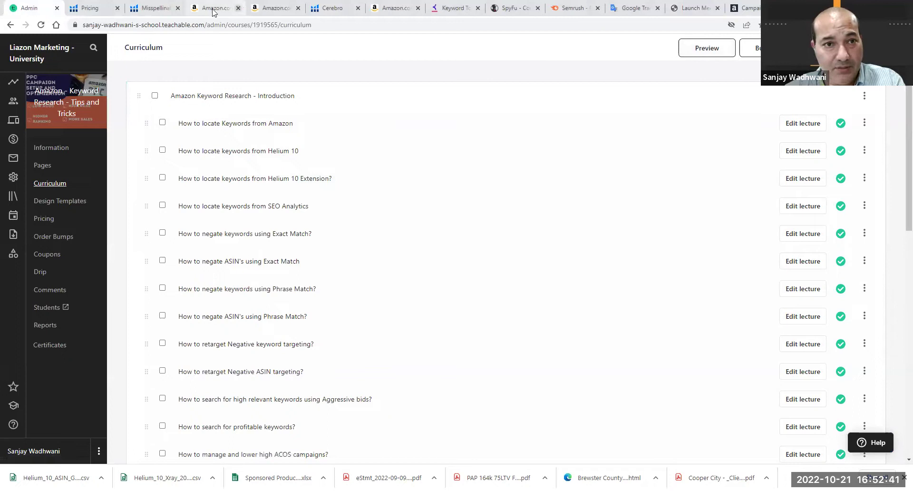
{"action": "left_click", "coordinate": [228, 10]}
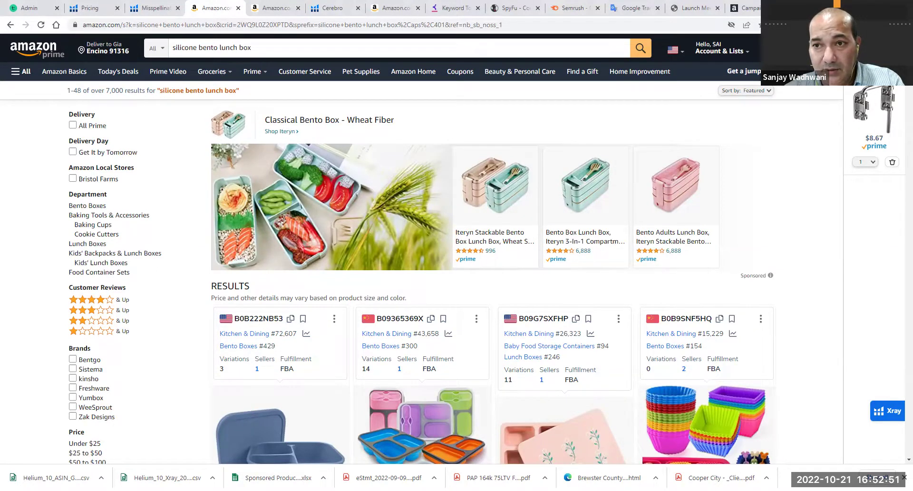
{"action": "left_click", "coordinate": [810, 24]}
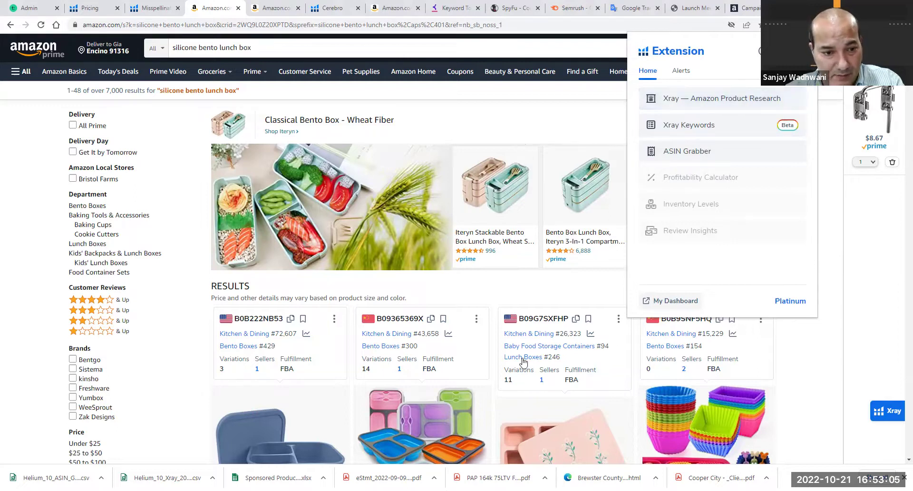
Step: Open the downloaded Helium 10 Xray CSV in the spreadsheet program, fit the Product Details column to its contents and review the columns
{"action": "left_click", "coordinate": [167, 477]}
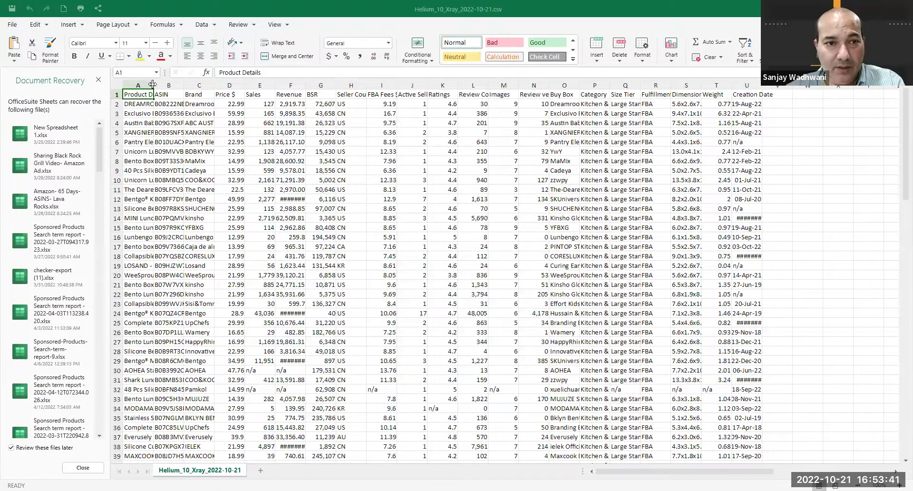
{"action": "double_click", "coordinate": [153, 85]}
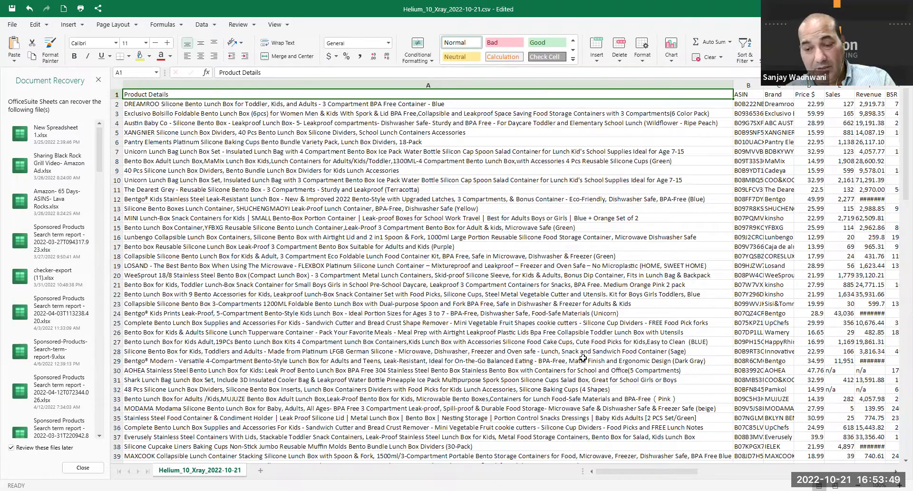
{"action": "left_click_drag", "start_coordinate": [646, 471], "coordinate": [747, 471]}
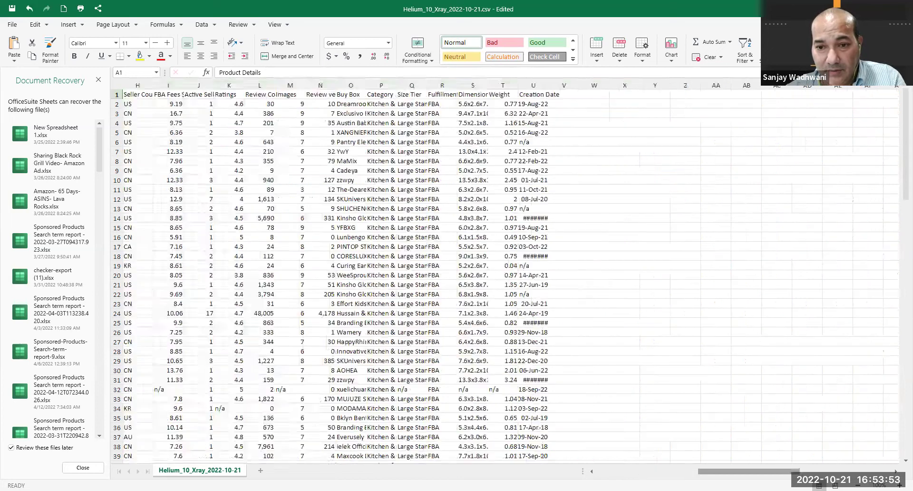
{"action": "scroll", "coordinate": [377, 148], "scroll_direction": "left", "scroll_amount": 5}
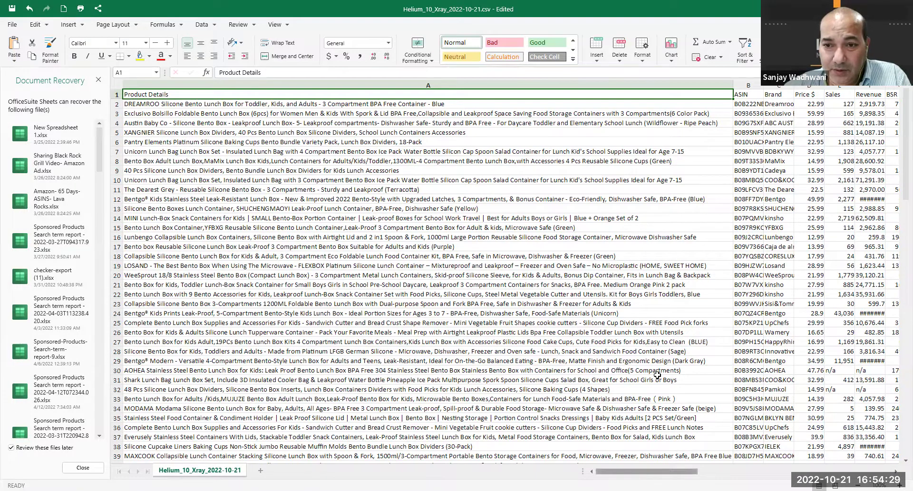
{"action": "scroll", "coordinate": [657, 375], "scroll_direction": "right", "scroll_amount": 1}
{"action": "scroll", "coordinate": [657, 376], "scroll_direction": "left", "scroll_amount": 1}
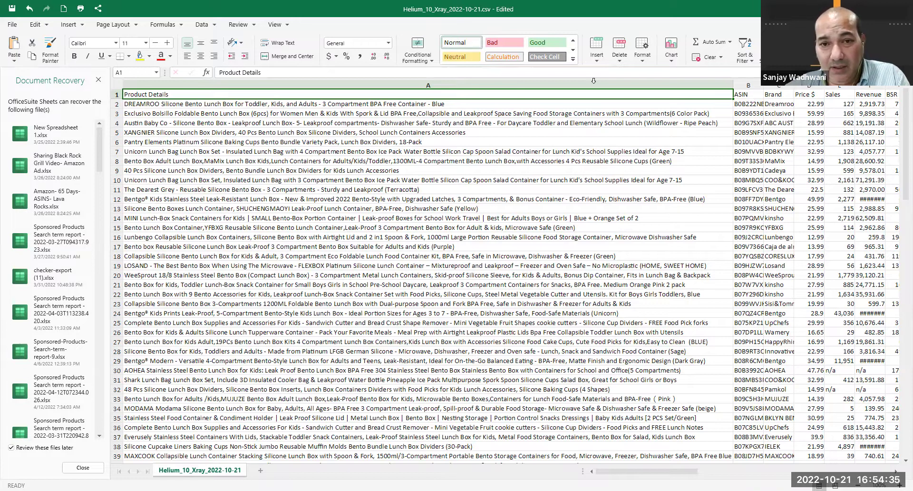
Step: Copy the entire Product Details column
{"action": "left_click", "coordinate": [442, 83]}
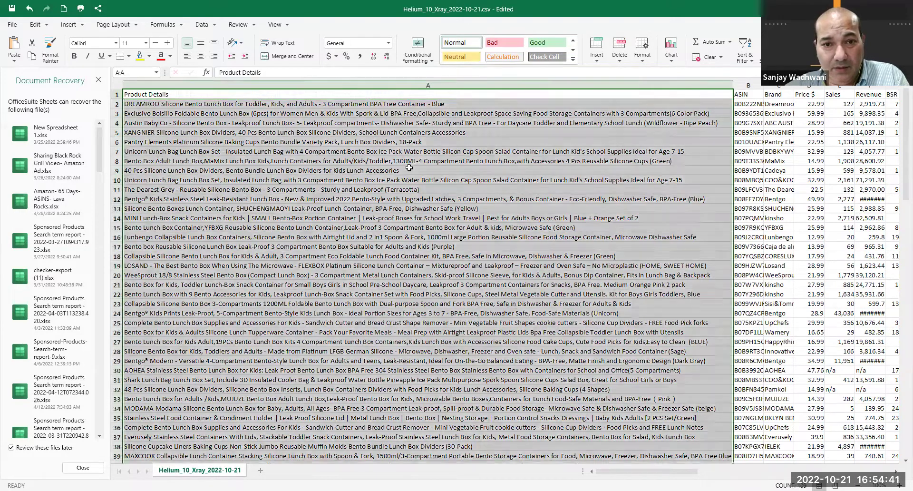
{"action": "right_click", "coordinate": [408, 168]}
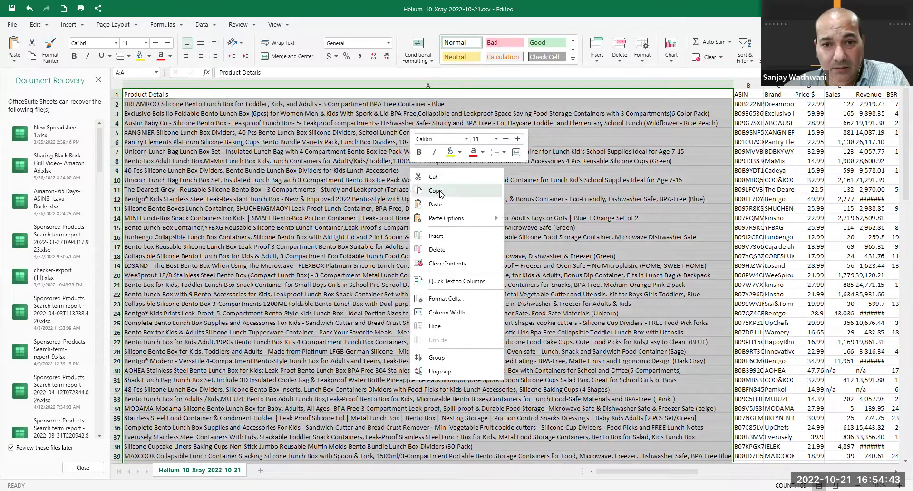
{"action": "left_click", "coordinate": [440, 190]}
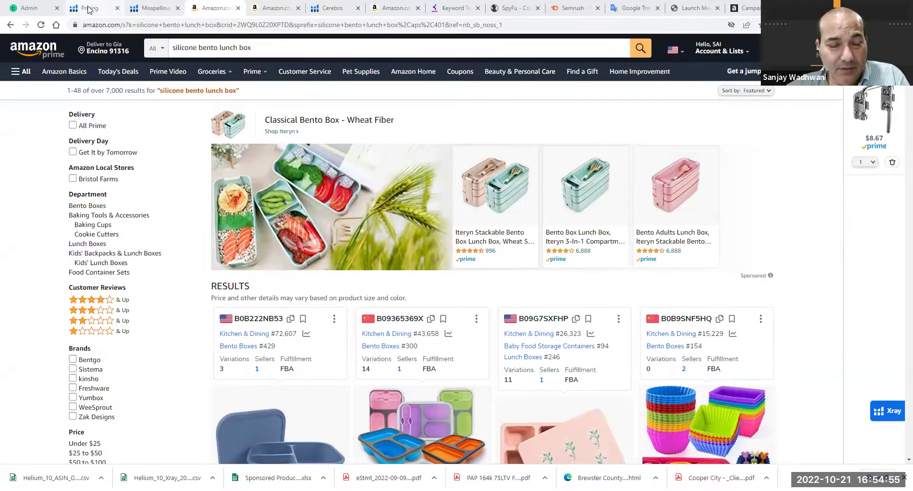
Step: Switch to the Helium 10 site in the browser and open the Frankenstein keyword processor
{"action": "mouse_move", "coordinate": [88, 9]}
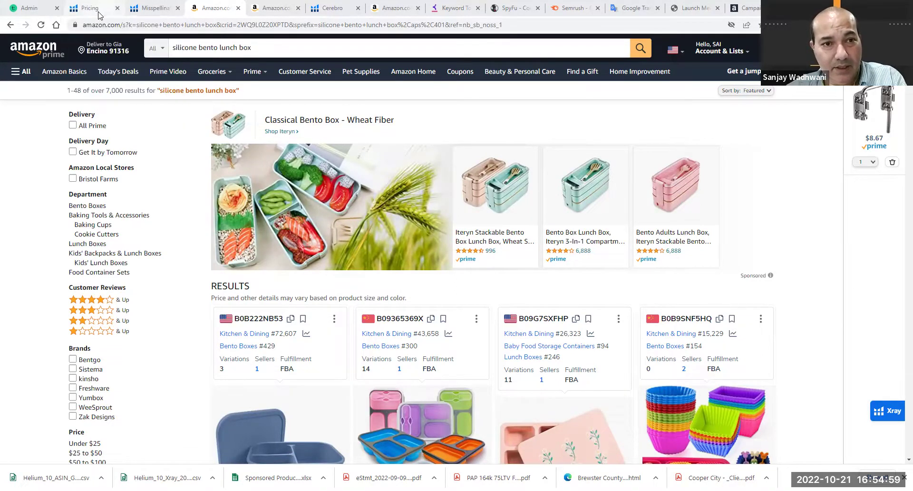
{"action": "left_click", "coordinate": [100, 15]}
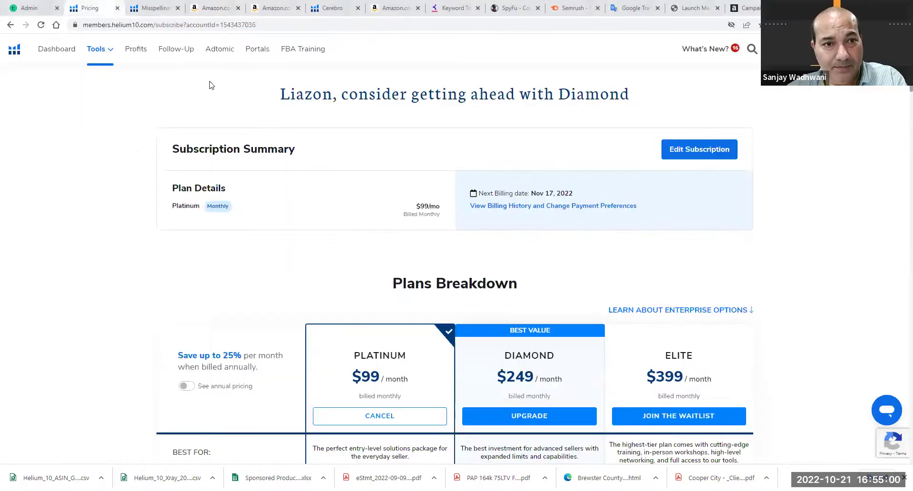
{"action": "left_click", "coordinate": [106, 59]}
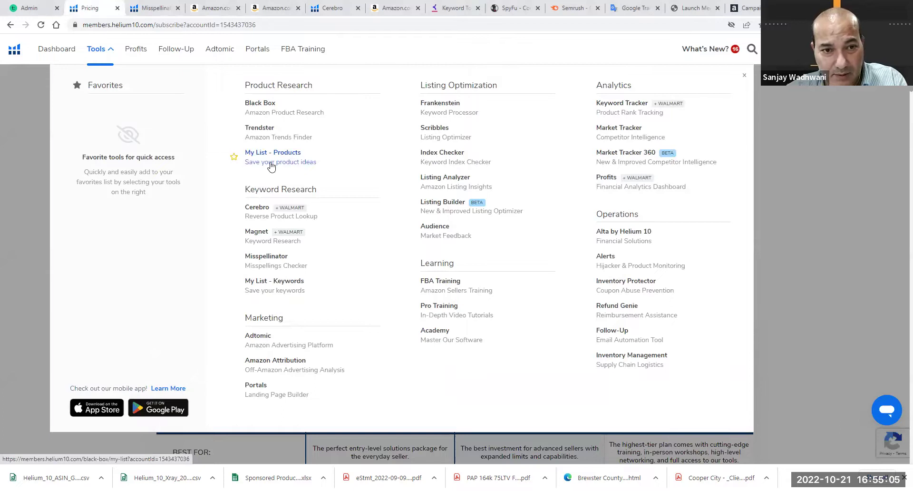
{"action": "left_click", "coordinate": [443, 106]}
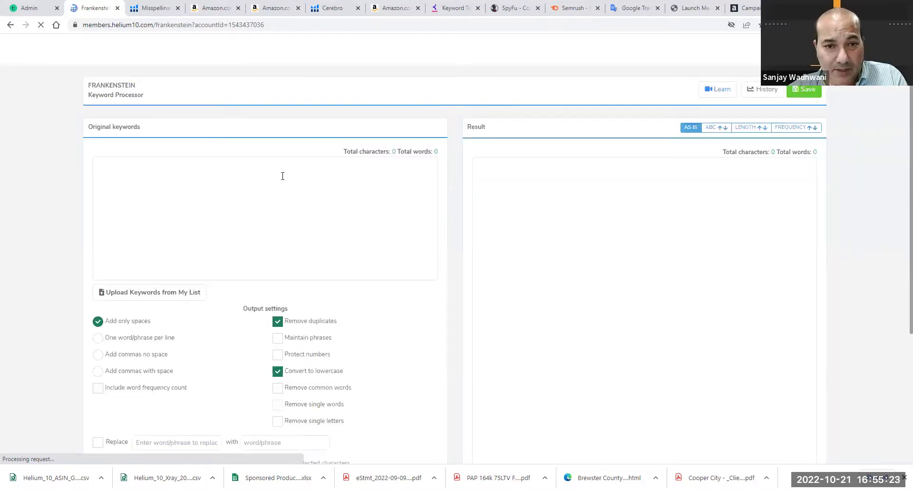
Step: Paste the copied product titles as the original keywords and set the output to one word/phrase per line with word frequency counts
{"action": "right_click", "coordinate": [282, 176]}
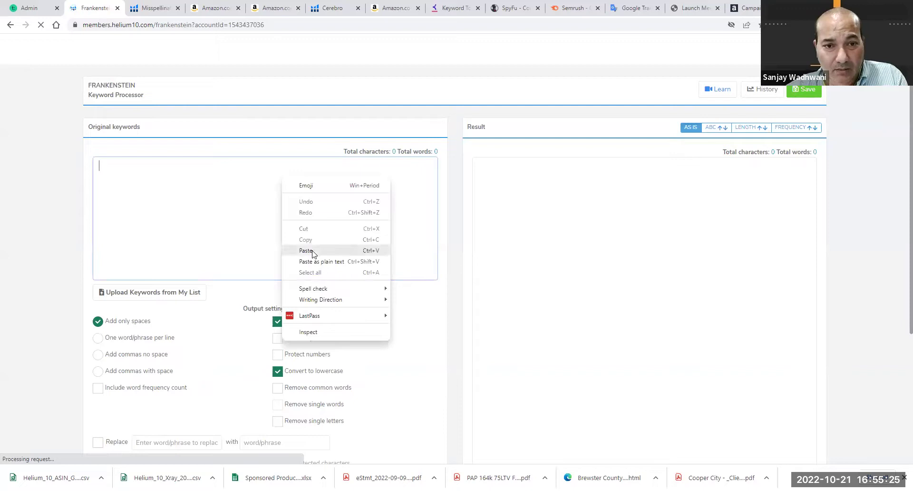
{"action": "left_click", "coordinate": [310, 247]}
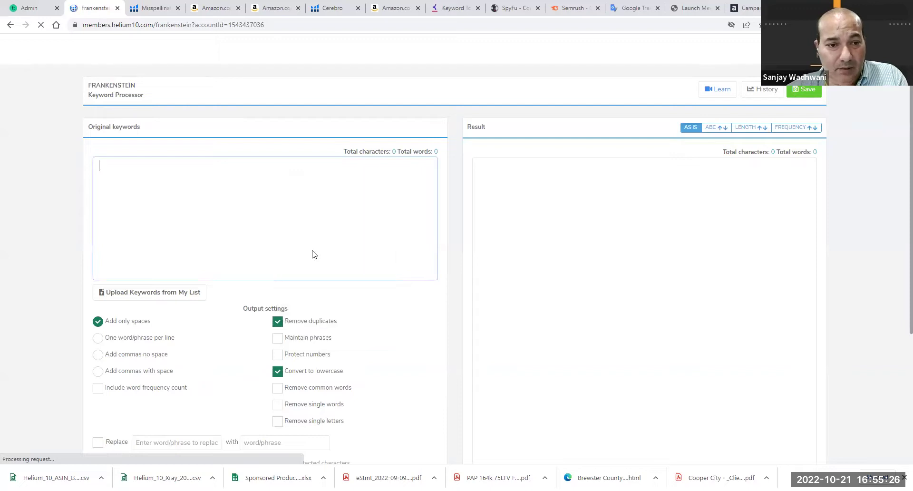
{"action": "left_click", "coordinate": [98, 338]}
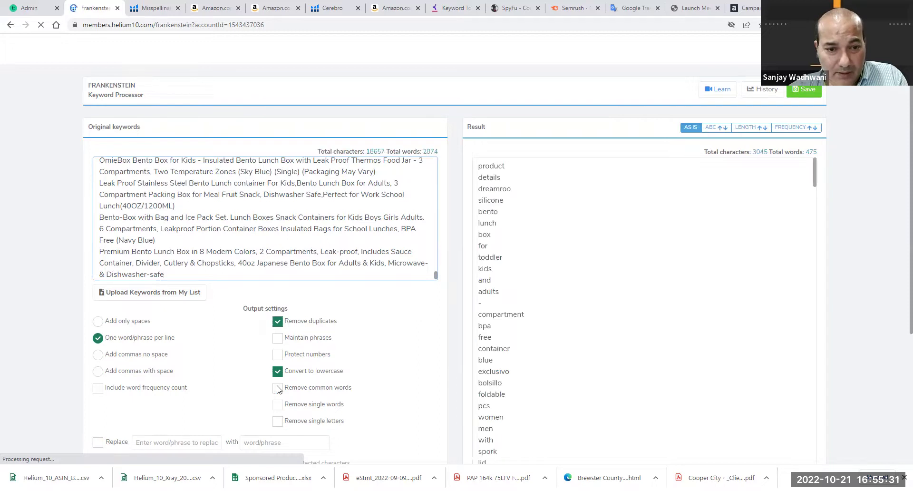
{"action": "left_click", "coordinate": [97, 388]}
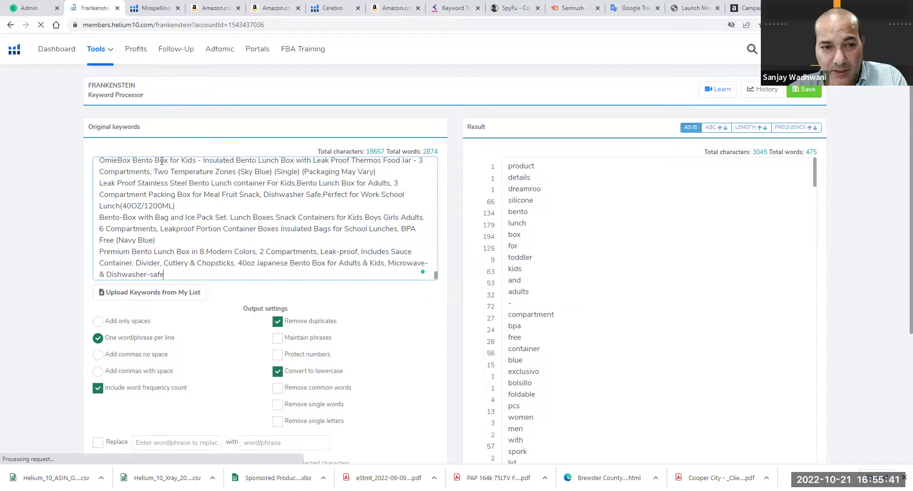
Step: Try the output with phrases maintained and single words removed, look through the resulting phrases, and stop maintaining phrases
{"action": "left_click", "coordinate": [278, 338]}
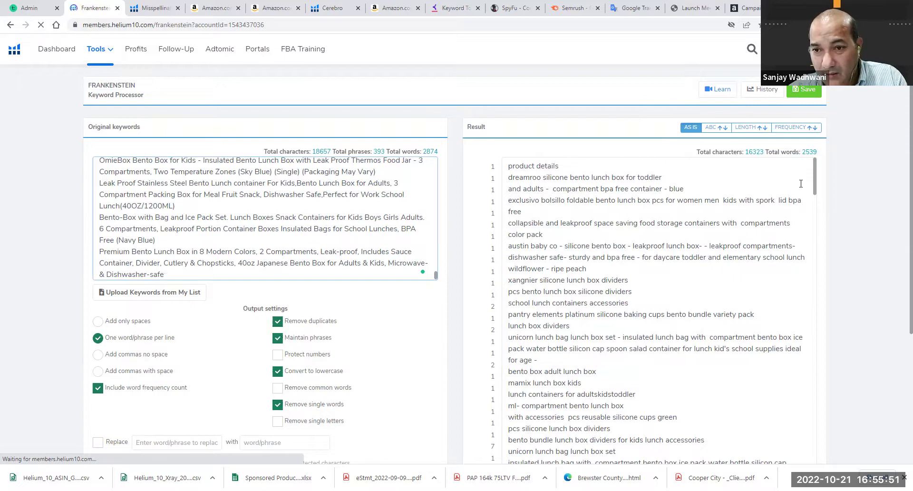
{"action": "left_click", "coordinate": [815, 209]}
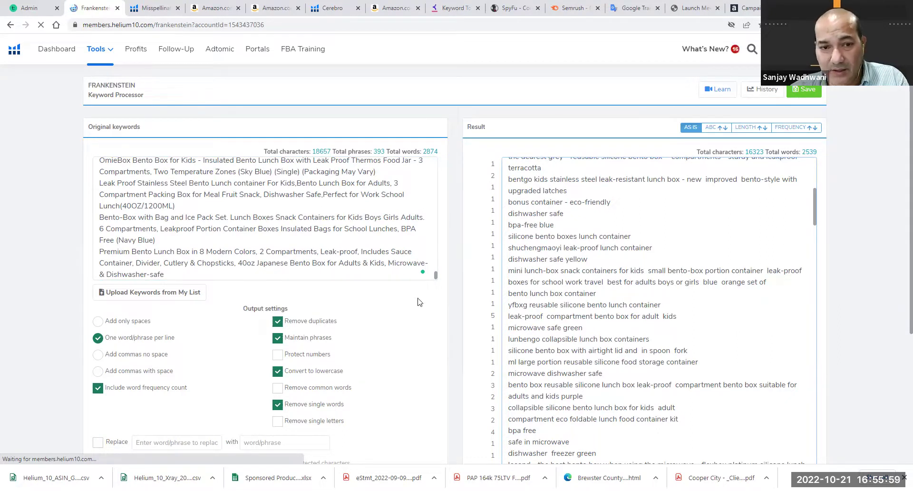
{"action": "left_click", "coordinate": [278, 338]}
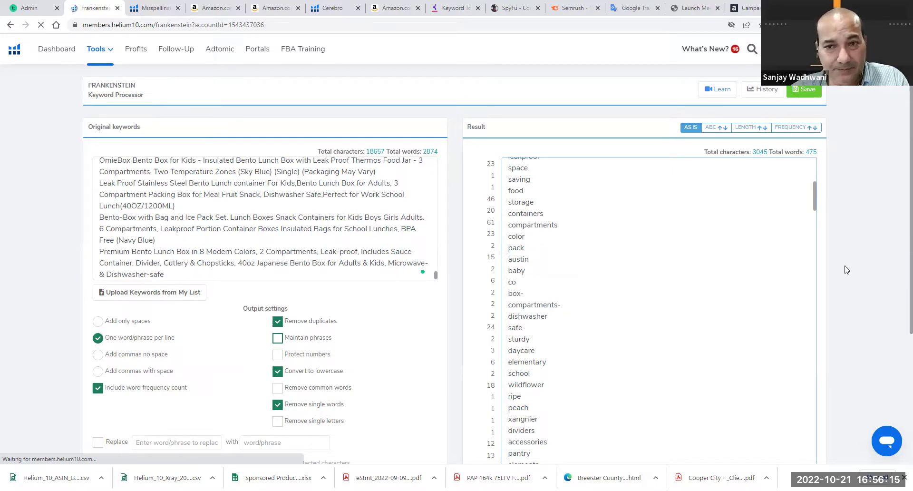
Step: Process the keywords with common words removed and single words kept, and sort the result by frequency, highest first
{"action": "scroll", "coordinate": [850, 276], "scroll_direction": "down", "scroll_amount": 4}
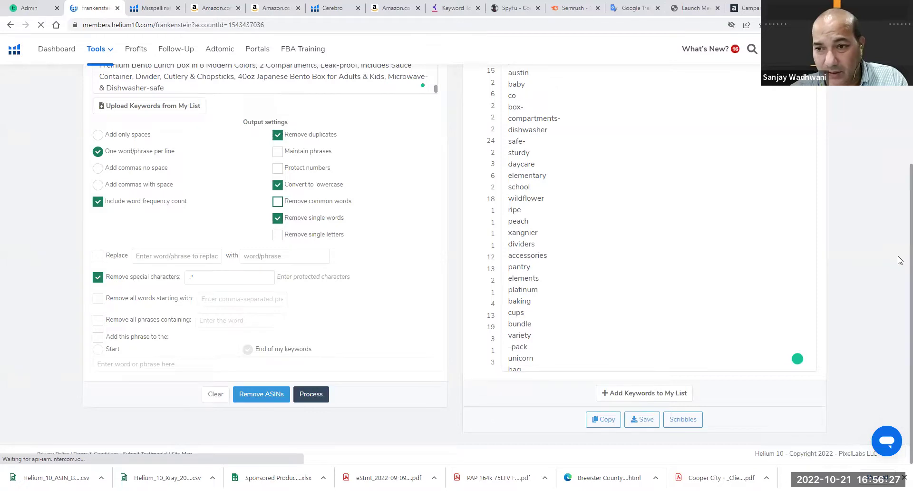
{"action": "scroll", "coordinate": [899, 114], "scroll_direction": "up", "scroll_amount": 3}
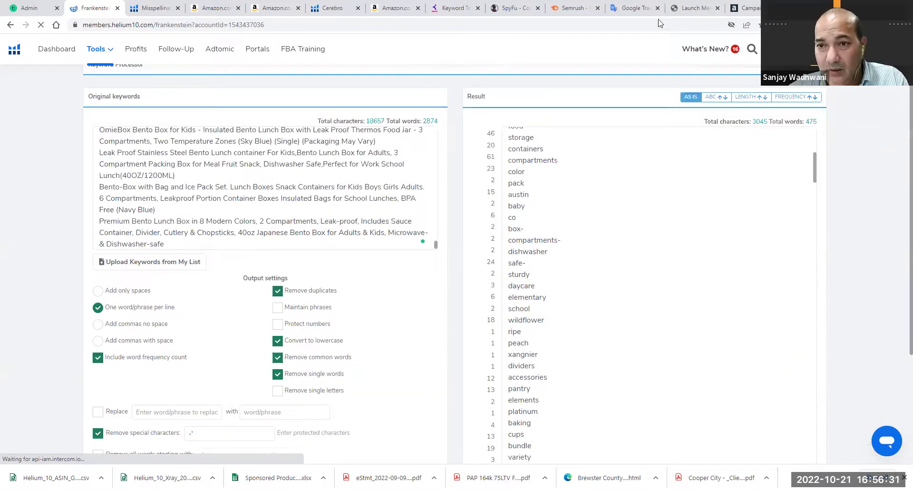
{"action": "left_click", "coordinate": [787, 99]}
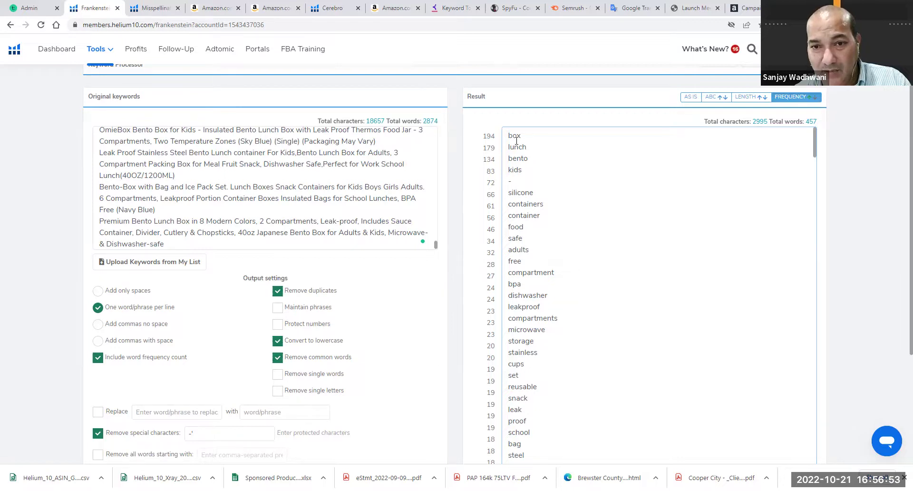
Step: Highlight the most frequent result words from "box" through "adults" and look through the rest of the sorted list
{"action": "key", "text": "shift+Down"}
{"action": "key", "text": "shift+Down"}
{"action": "key", "text": "shift+Down"}
{"action": "key", "text": "shift+Down"}
{"action": "key", "text": "shift+Down"}
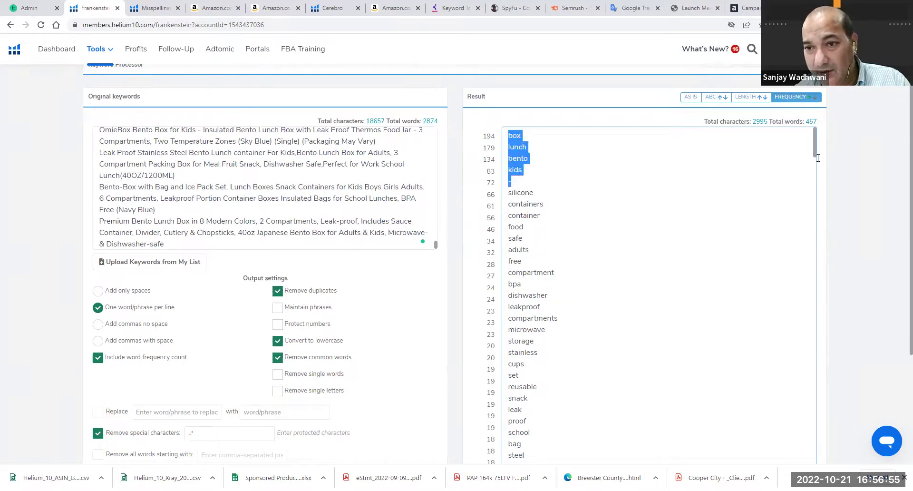
{"action": "key", "text": "shift+Down"}
{"action": "key", "text": "shift+Down"}
{"action": "key", "text": "shift+Down"}
{"action": "key", "text": "shift+Down"}
{"action": "key", "text": "shift+Down"}
{"action": "key", "text": "shift+Down"}
{"action": "scroll", "coordinate": [814, 171], "scroll_direction": "down", "scroll_amount": 3}
{"action": "scroll", "coordinate": [814, 177], "scroll_direction": "down", "scroll_amount": 6}
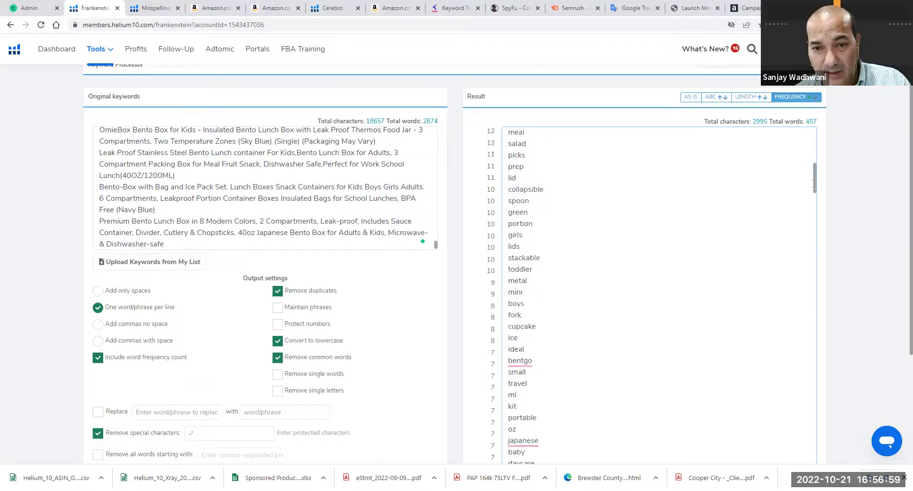
{"action": "left_click_drag", "start_coordinate": [814, 179], "coordinate": [817, 150]}
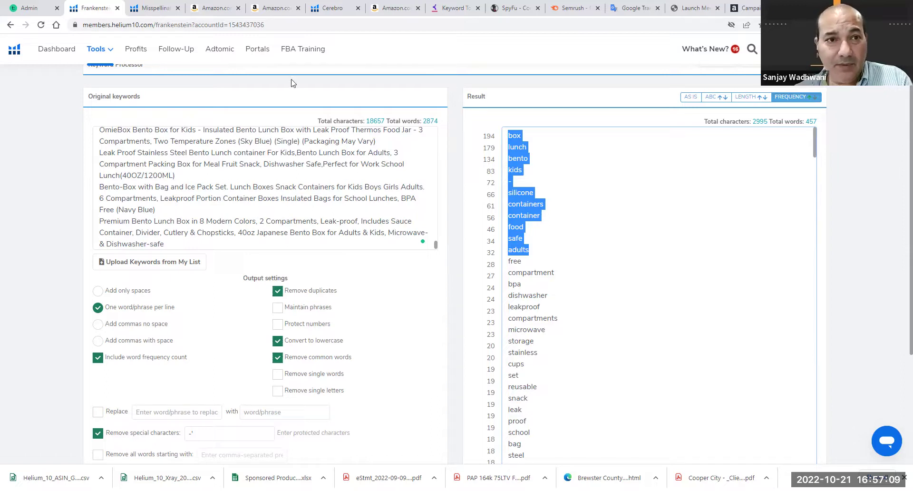
Step: Return to the course curriculum page on the Teachable admin site
{"action": "left_click", "coordinate": [30, 9]}
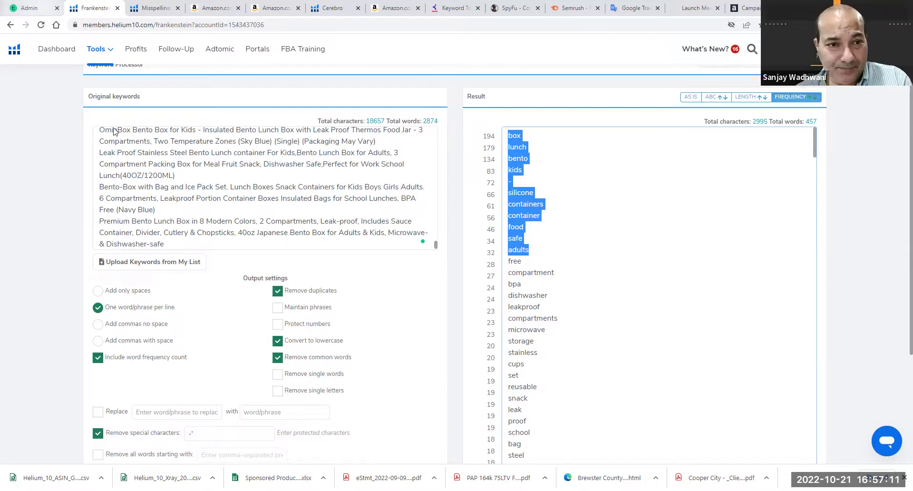